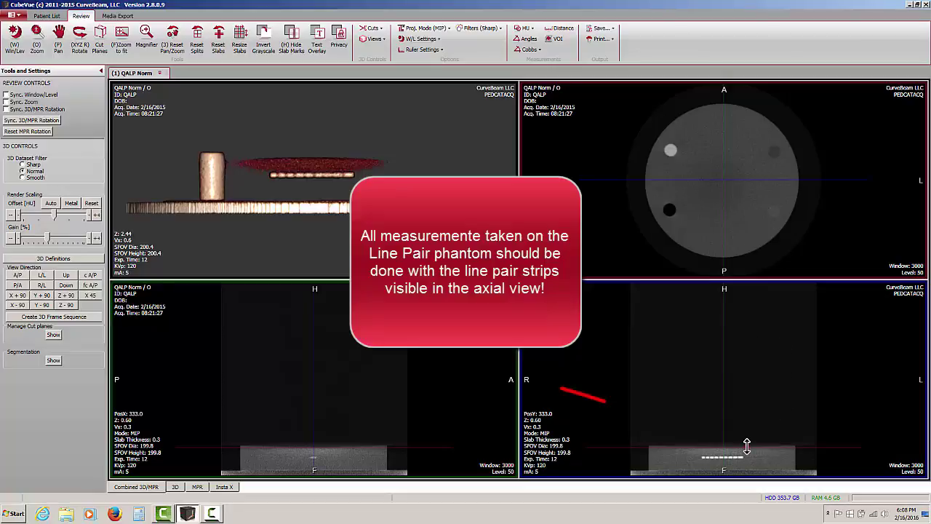
- Move the axial slice to the line pair strips, then show the axial view fullscreen and enlarge the phantom
drag(746, 445, 746, 456)
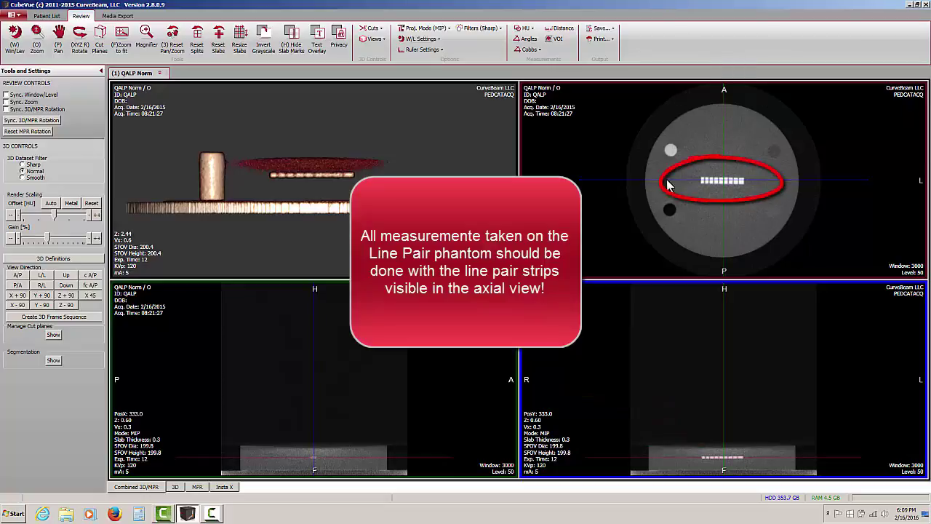
double_click(756, 155)
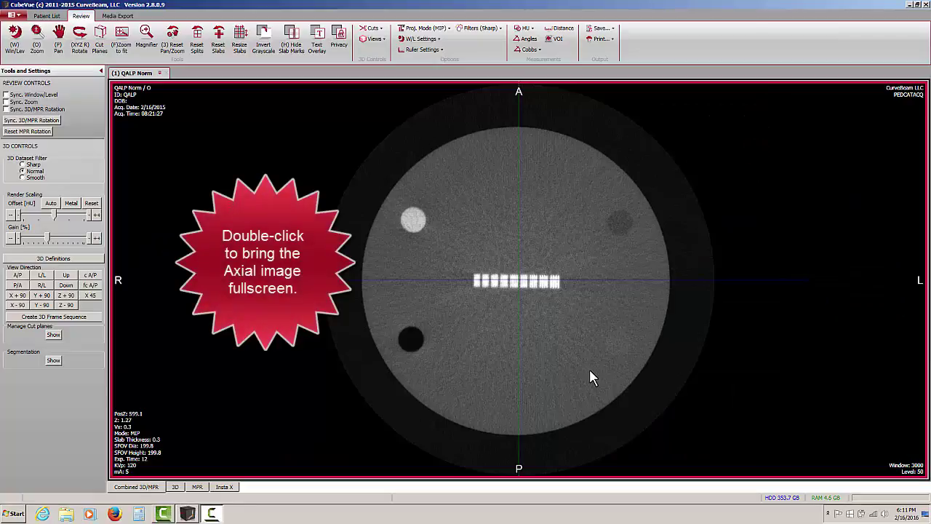
click(37, 45)
drag(712, 438, 720, 310)
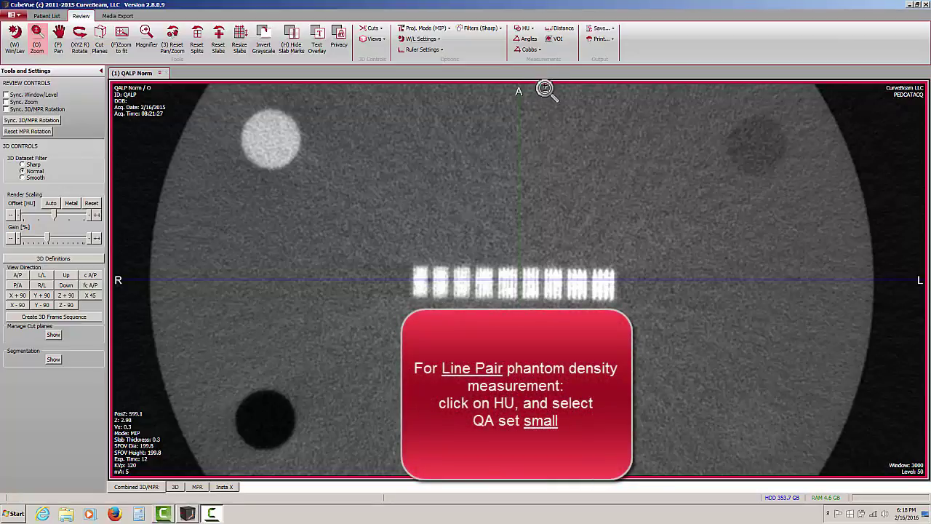
- Add the QA set small ROI circles and center them on the bright insert and the two faint inserts
click(525, 30)
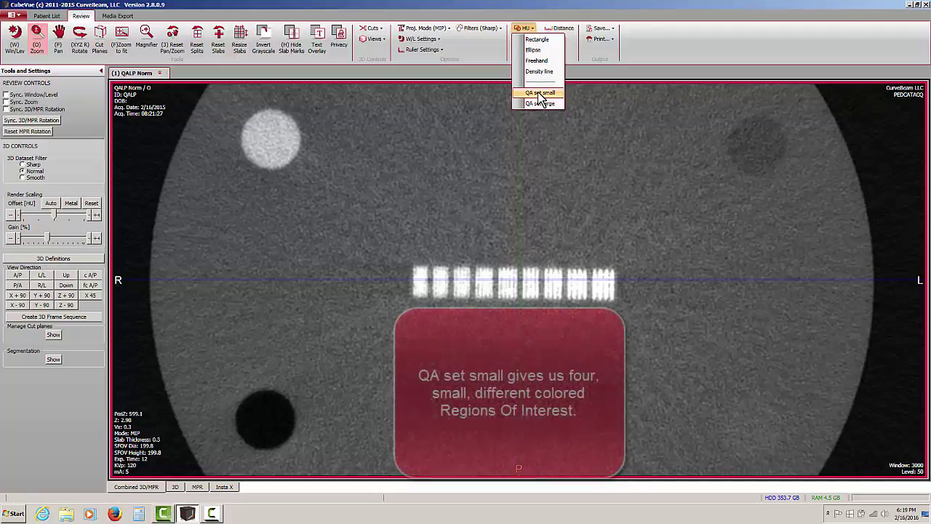
click(540, 93)
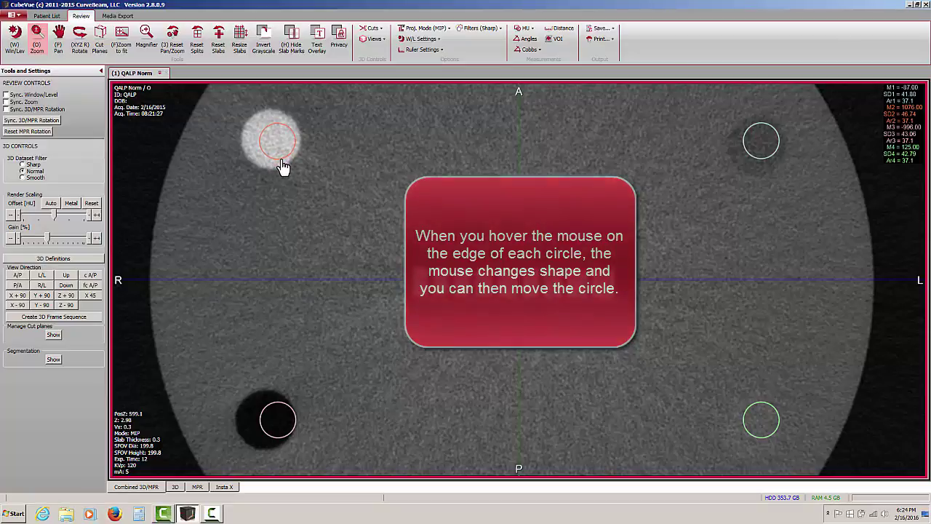
drag(284, 166, 276, 162)
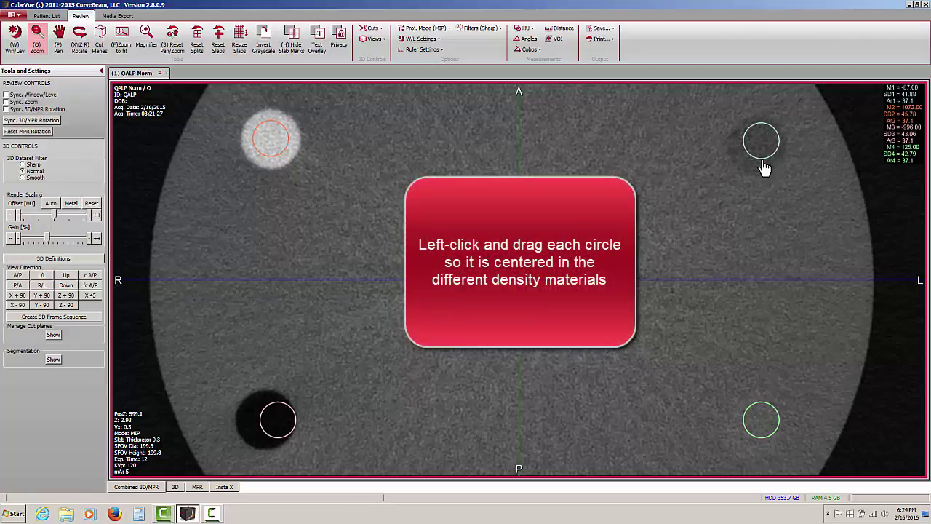
drag(764, 164, 759, 168)
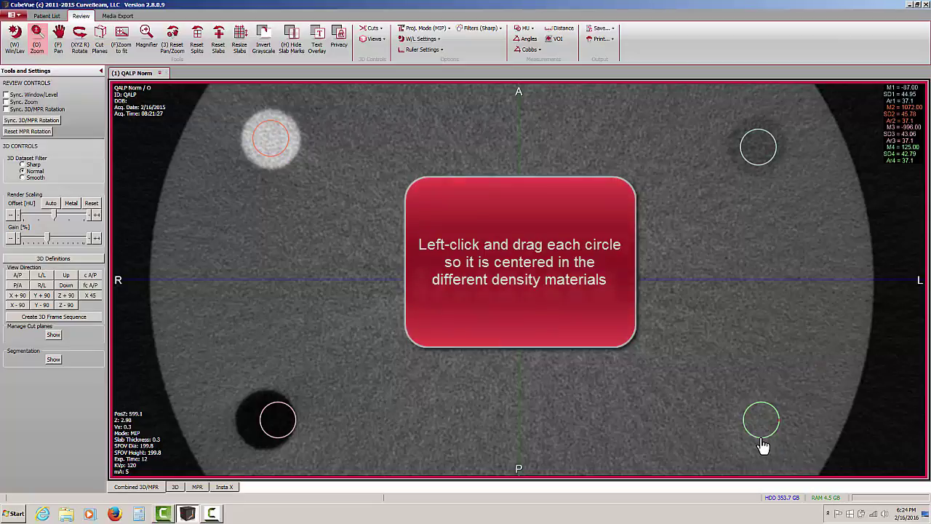
mouse_move(760, 439)
mouse_down()
mouse_move(713, 451)
mouse_move(615, 434)
mouse_move(685, 440)
mouse_move(671, 451)
mouse_move(756, 455)
mouse_up()
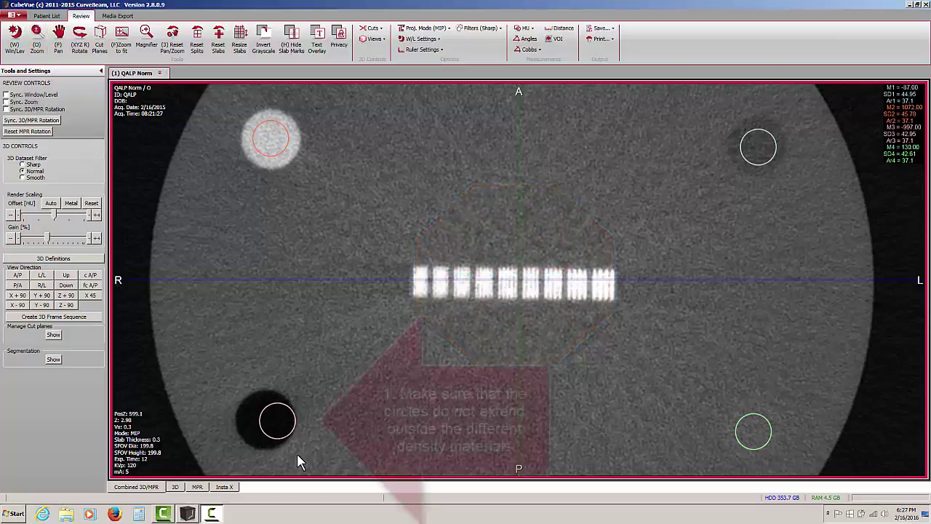
- Try repositioning the ROI circle on the black insert and stretching it into an ellipse
drag(281, 445, 290, 445)
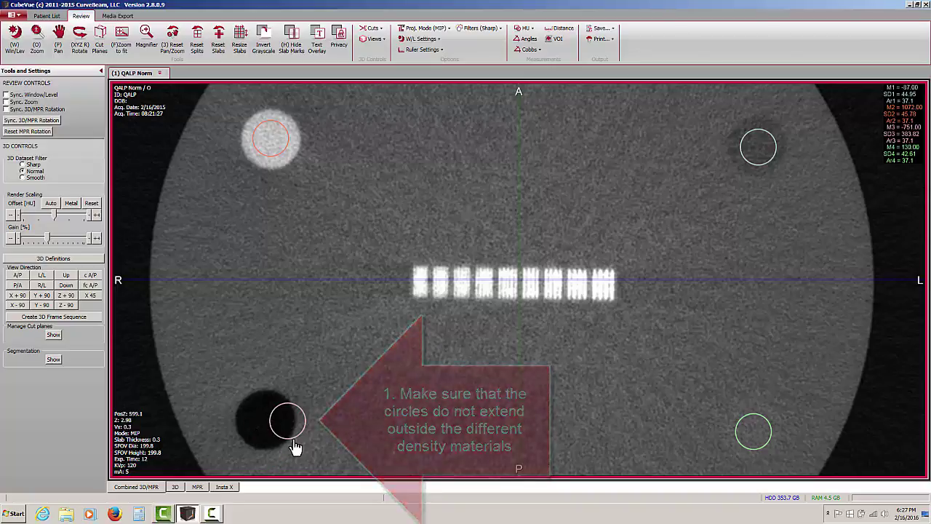
drag(293, 441, 275, 435)
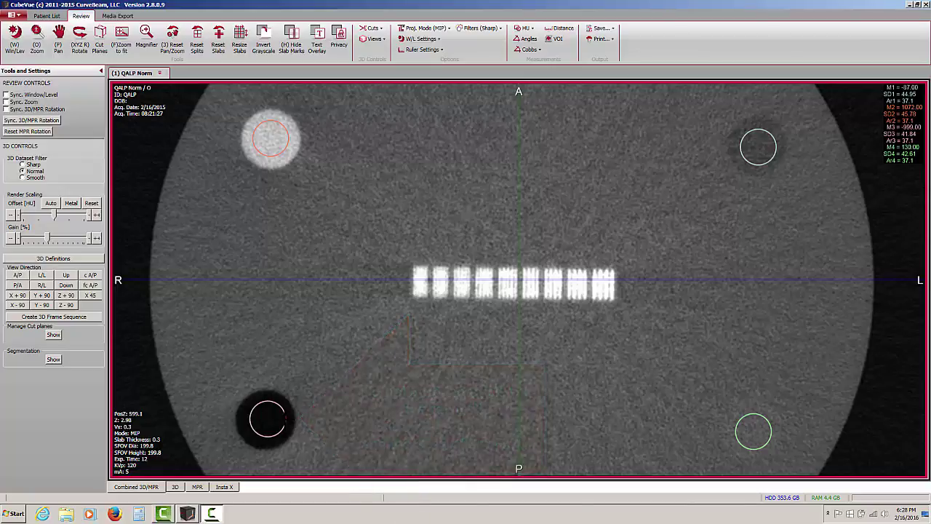
mouse_move(285, 418)
mouse_down()
mouse_move(318, 420)
mouse_move(269, 420)
mouse_move(288, 420)
mouse_up()
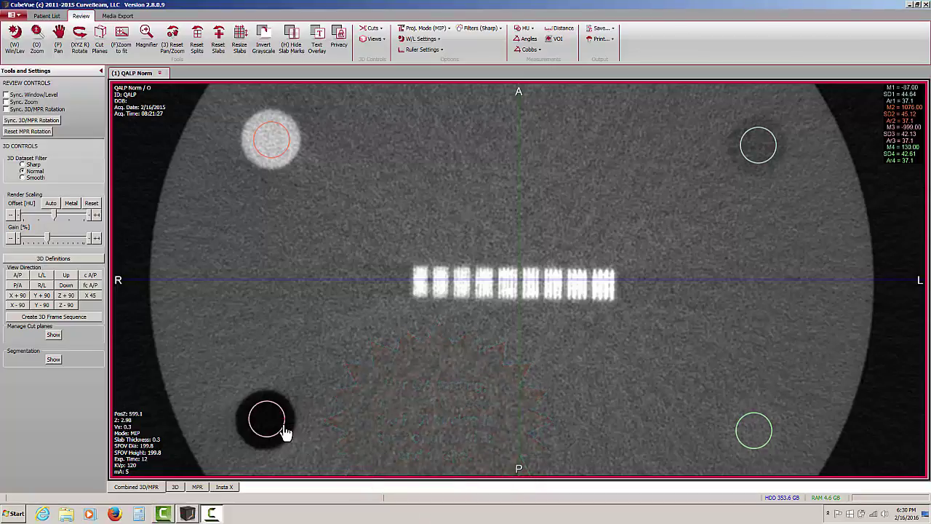
mouse_move(284, 419)
mouse_down()
mouse_move(297, 418)
mouse_move(280, 419)
mouse_move(270, 388)
mouse_move(308, 426)
mouse_move(272, 421)
mouse_move(303, 422)
mouse_move(287, 421)
mouse_up()
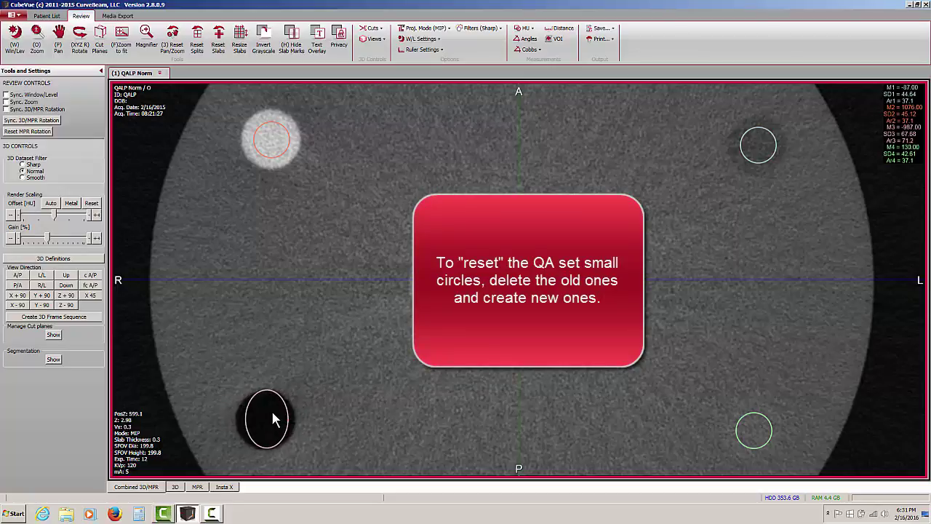
- Remove all existing HU measurements from the axial view and add a new QA set small
right_click(895, 93)
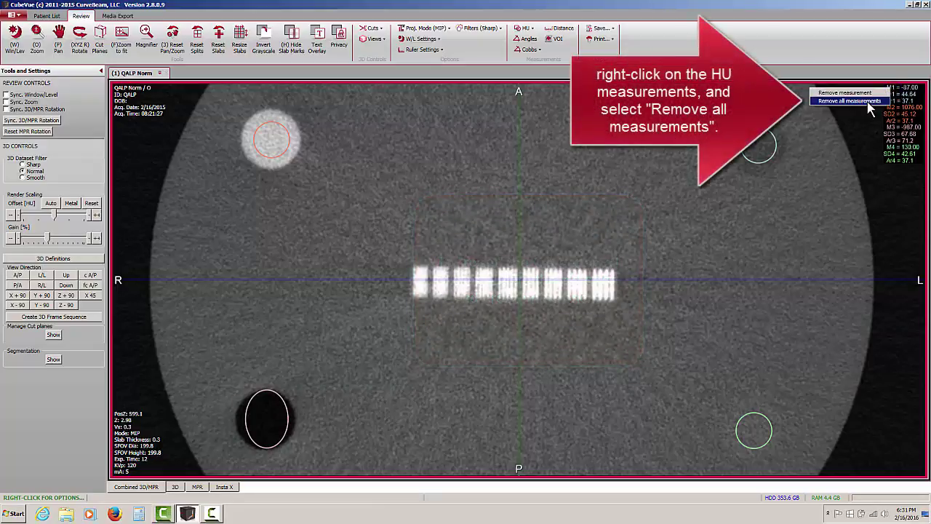
click(864, 100)
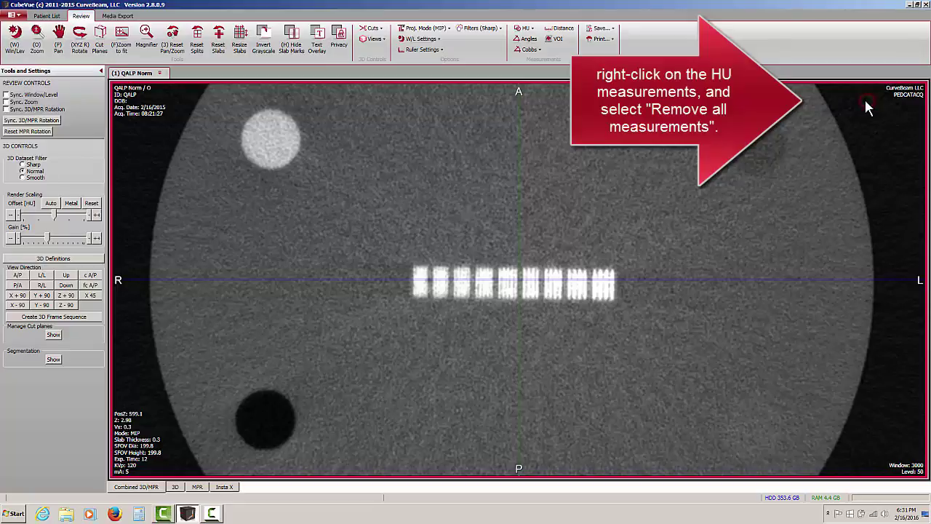
click(523, 28)
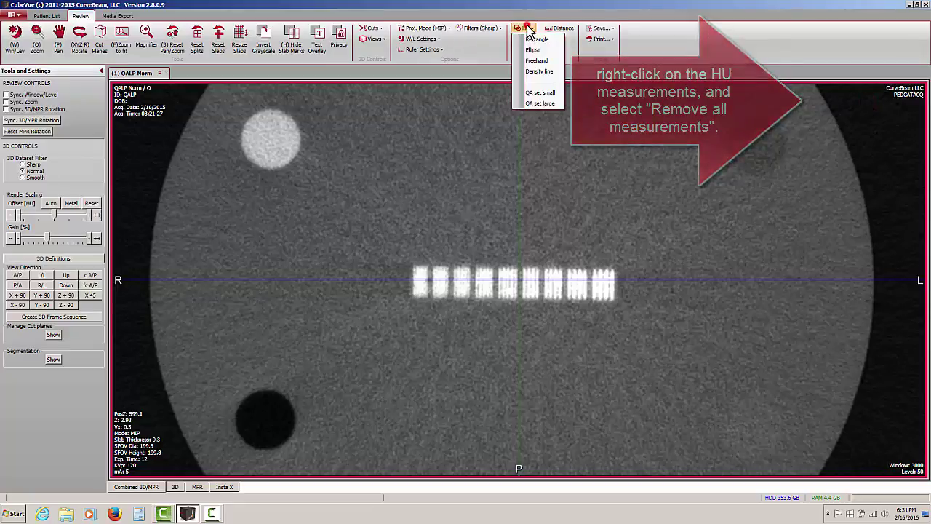
click(534, 93)
- Center each of the four small ROI circles within its density insert, without extending past the material
drag(291, 159, 286, 158)
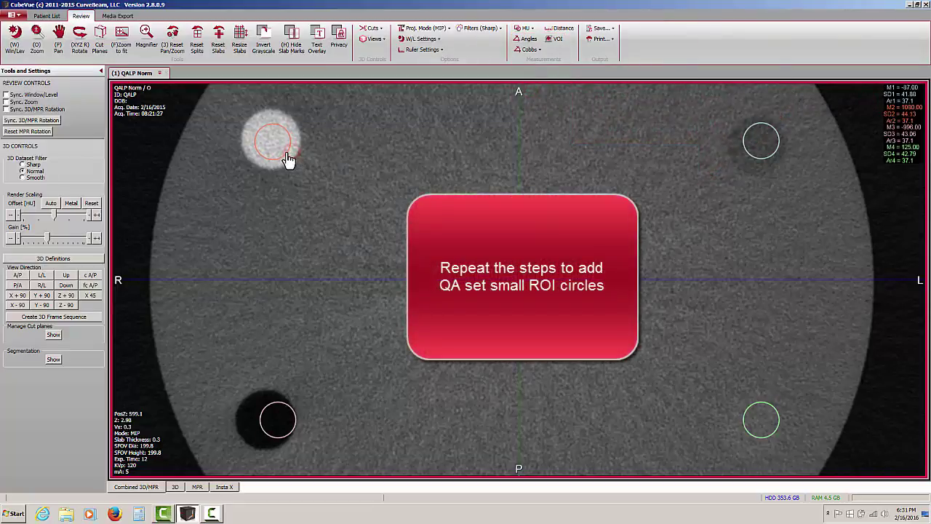
drag(279, 442, 267, 441)
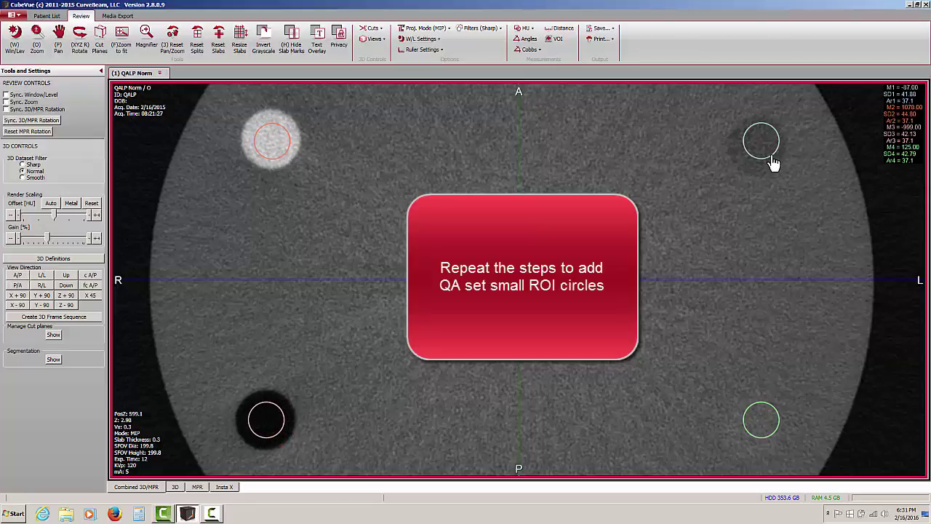
drag(773, 156, 769, 163)
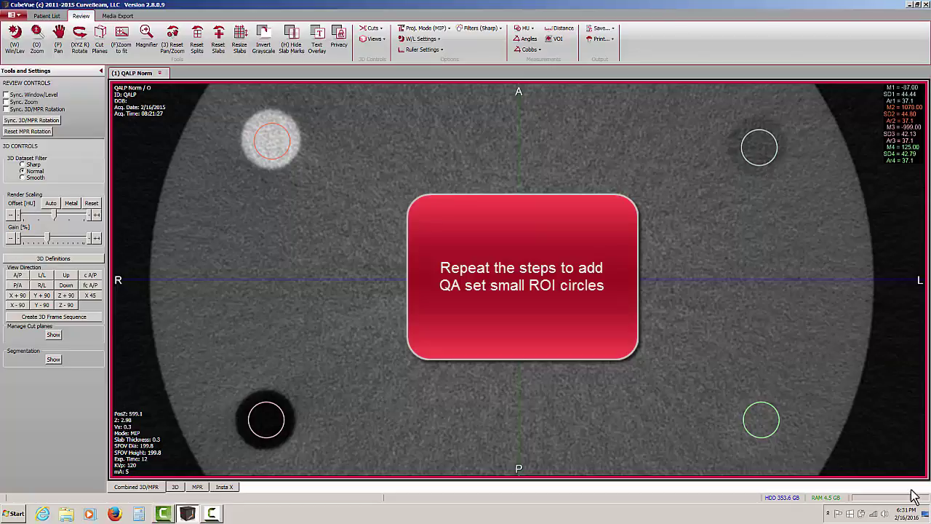
mouse_move(765, 446)
mouse_down()
mouse_move(661, 463)
mouse_move(758, 455)
mouse_up()
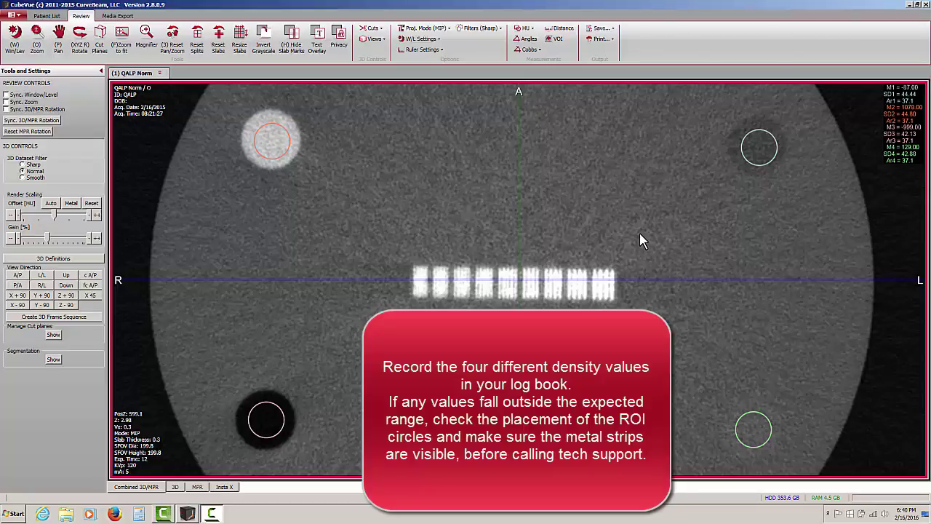
- Browse the axial slices above and below the metal strips to compare the four ROI density values
scroll(640, 241, down, 5)
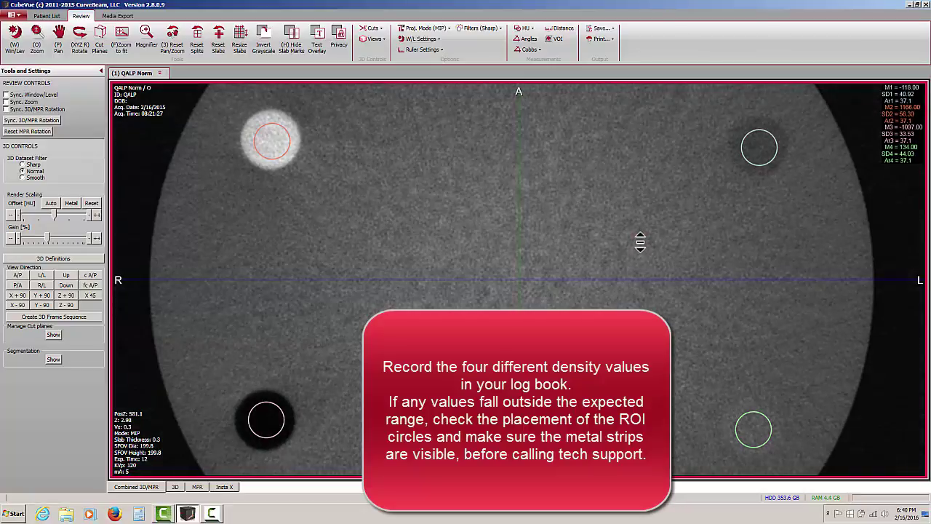
scroll(640, 241, up, 7)
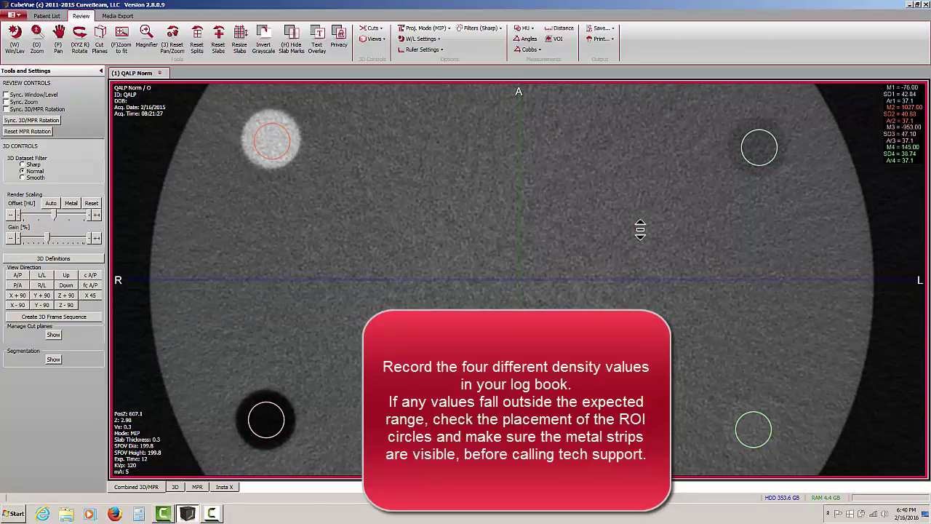
scroll(640, 230, down, 3)
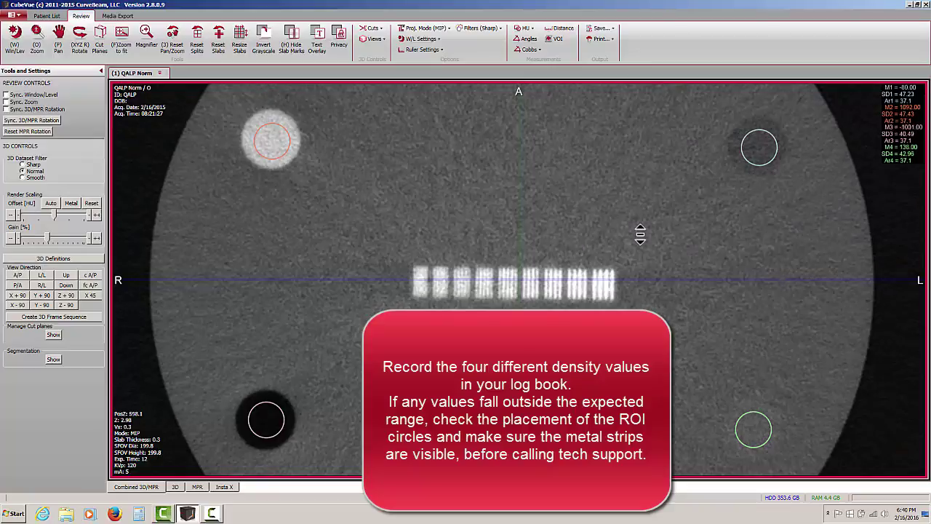
scroll(640, 232, up, 2)
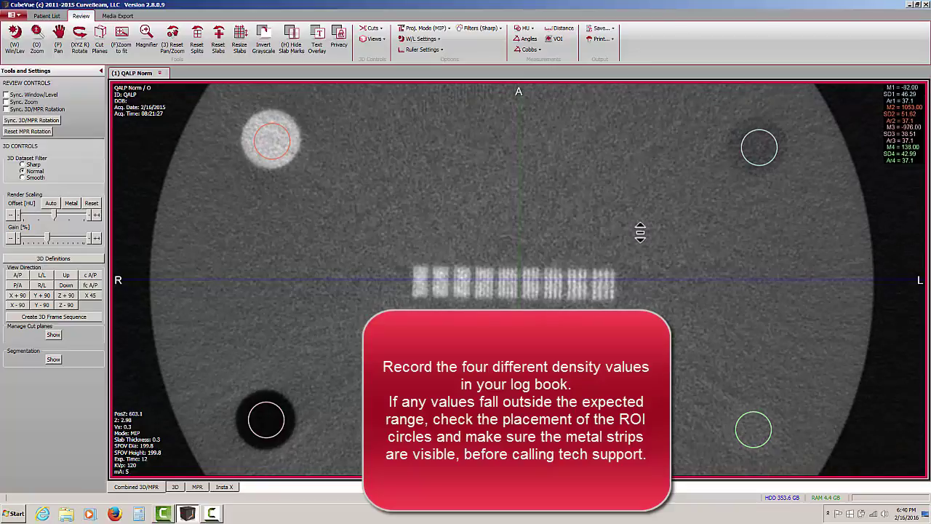
scroll(640, 232, down, 1)
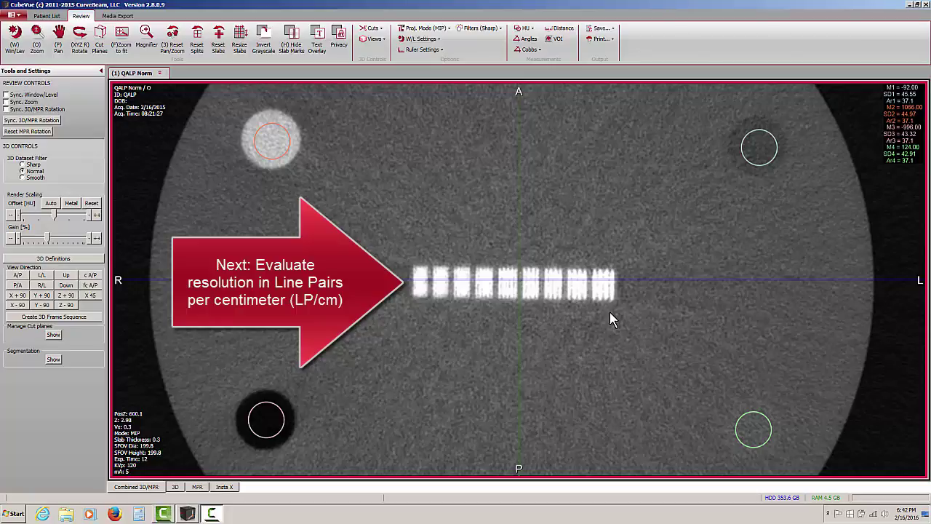
- Enlarge the line pair strips and adjust the contrast to window 4730 and level 470
click(37, 43)
drag(595, 437, 597, 277)
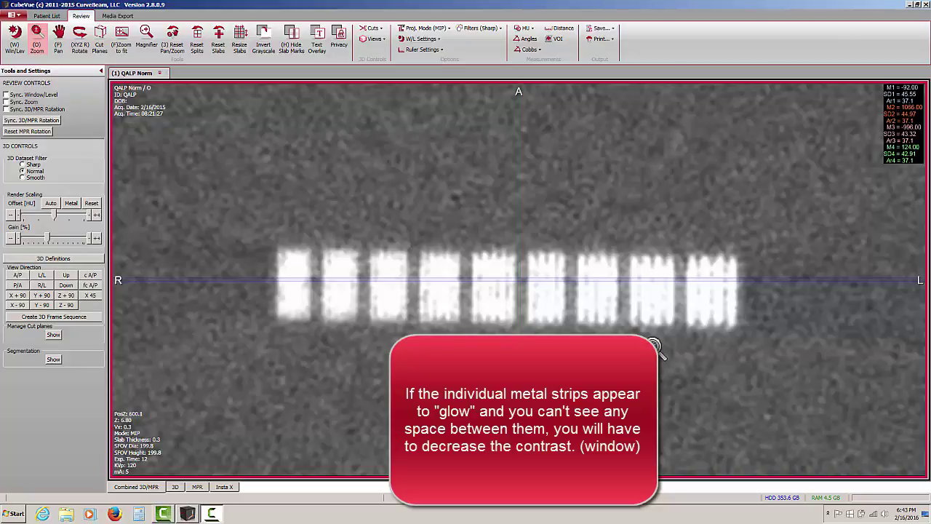
click(16, 33)
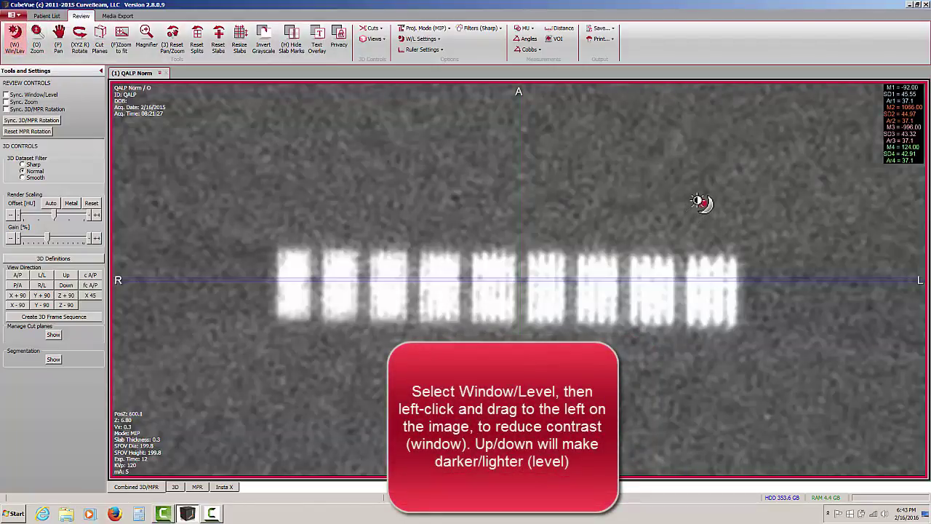
drag(703, 204, 616, 187)
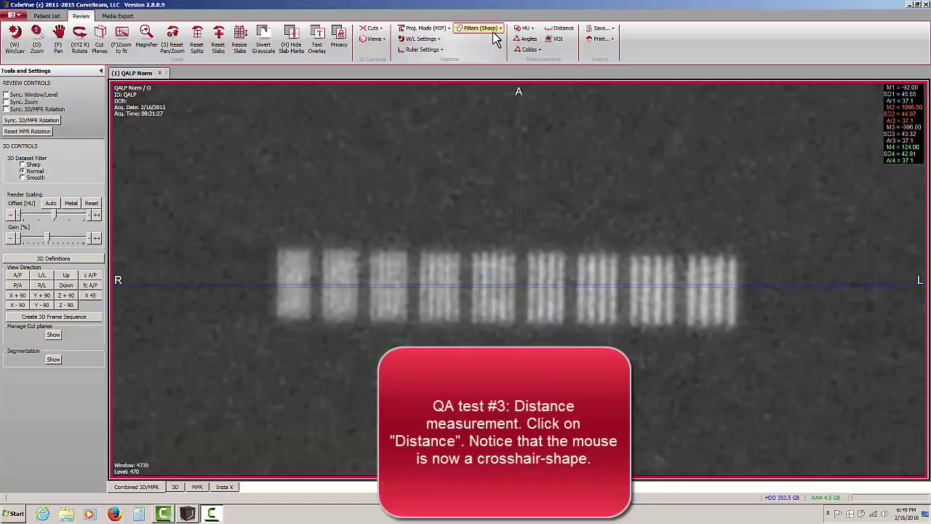
- Move the horizontal slab line above the strips and measure the distance between the outer edges of the first and last strips
click(557, 32)
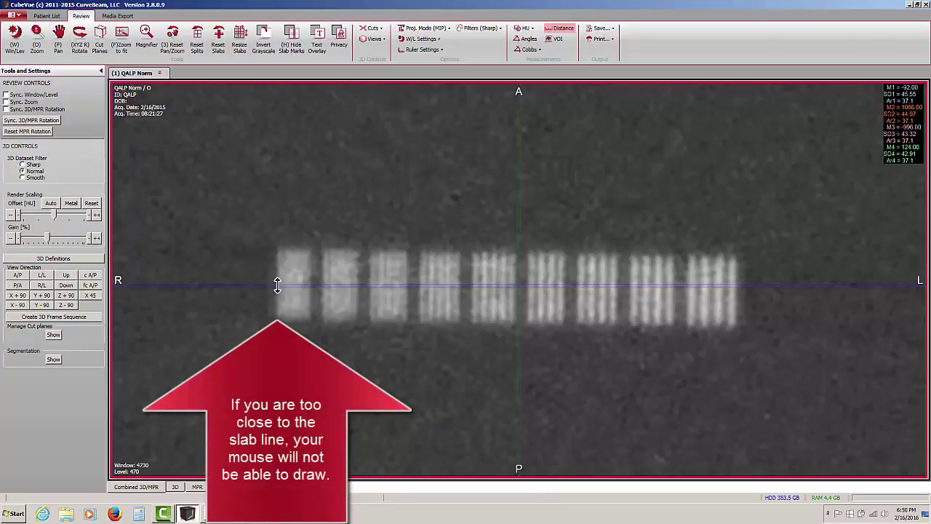
drag(277, 286, 274, 241)
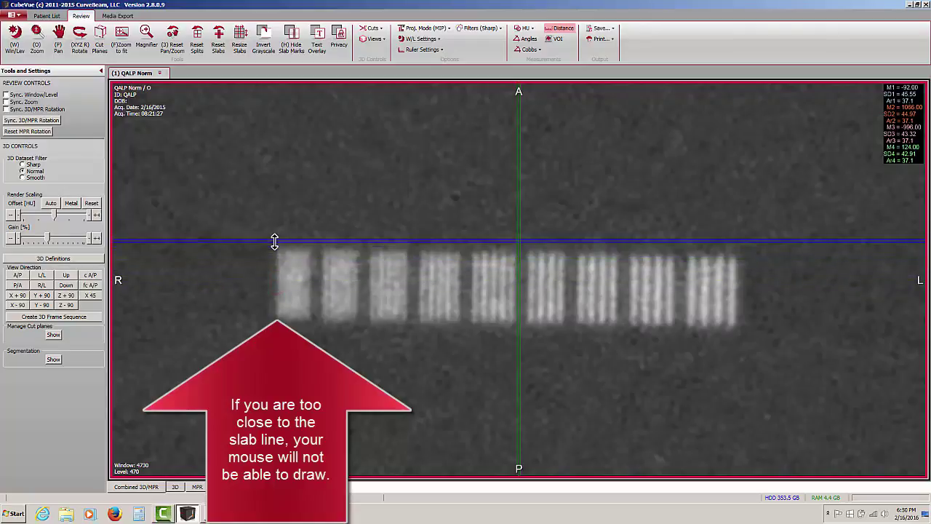
click(277, 294)
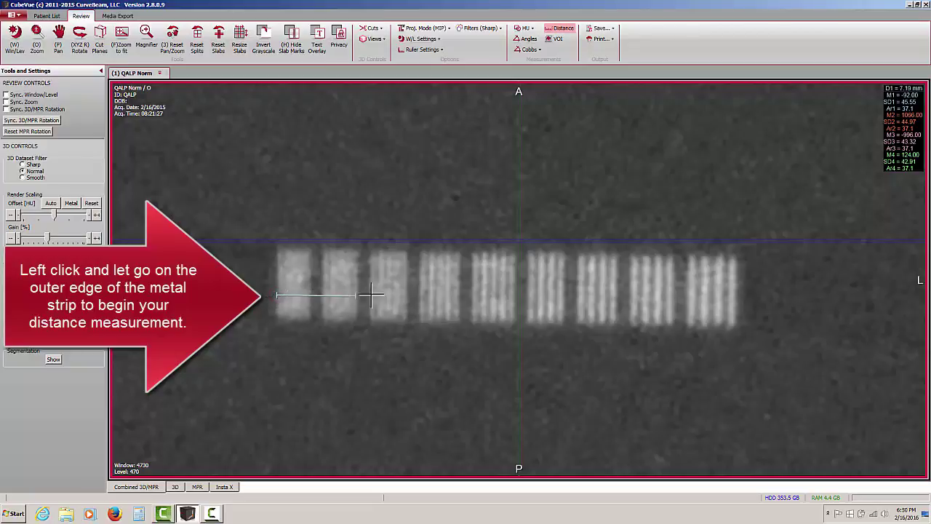
click(734, 307)
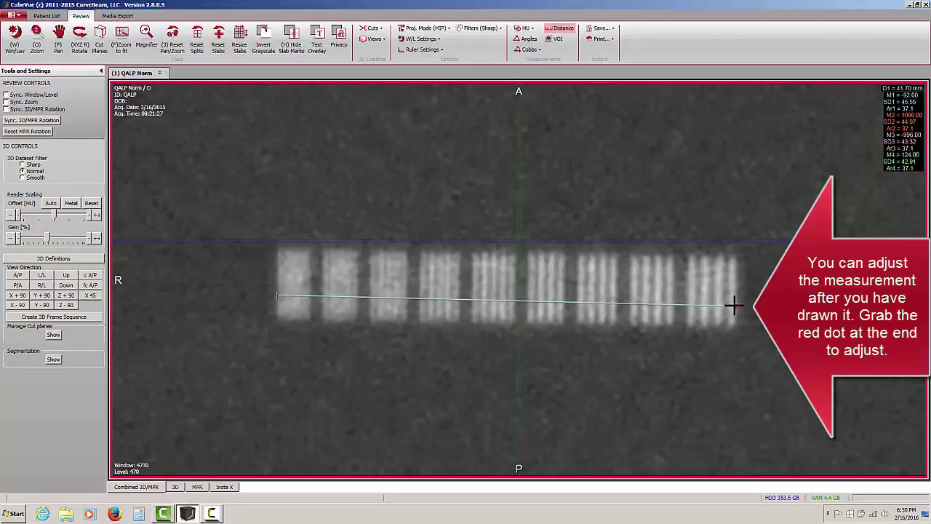
mouse_move(735, 306)
mouse_down()
mouse_move(729, 311)
mouse_move(737, 312)
mouse_up()
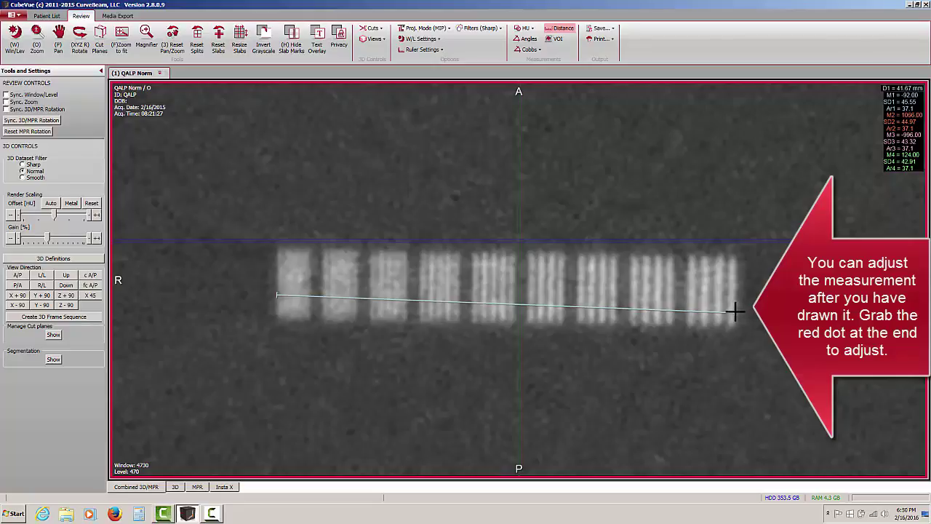
mouse_move(734, 311)
mouse_down()
mouse_move(732, 258)
mouse_move(798, 322)
mouse_move(732, 293)
mouse_move(731, 260)
mouse_move(735, 306)
mouse_up()
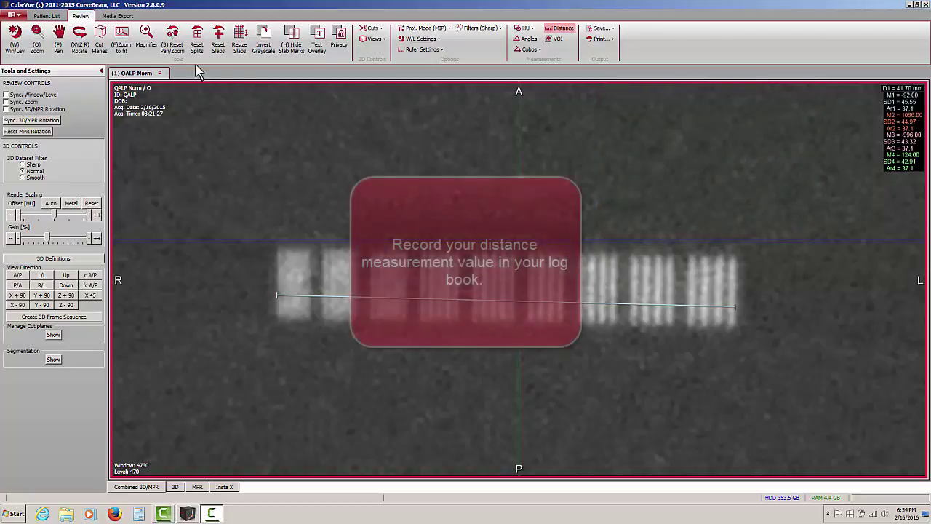
- Show the axial view of the QAH2O water phantom fullscreen and add the QA set large ROI circles
click(37, 36)
drag(725, 179, 759, 233)
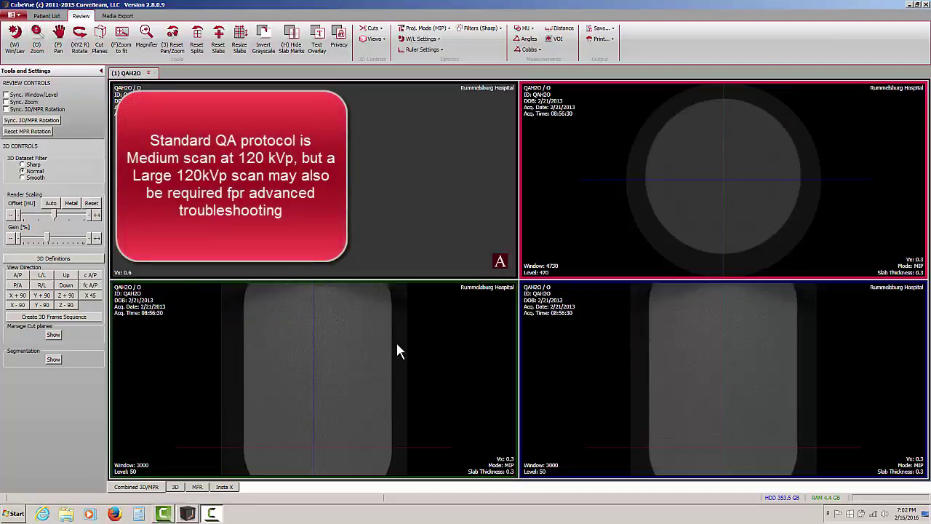
double_click(695, 219)
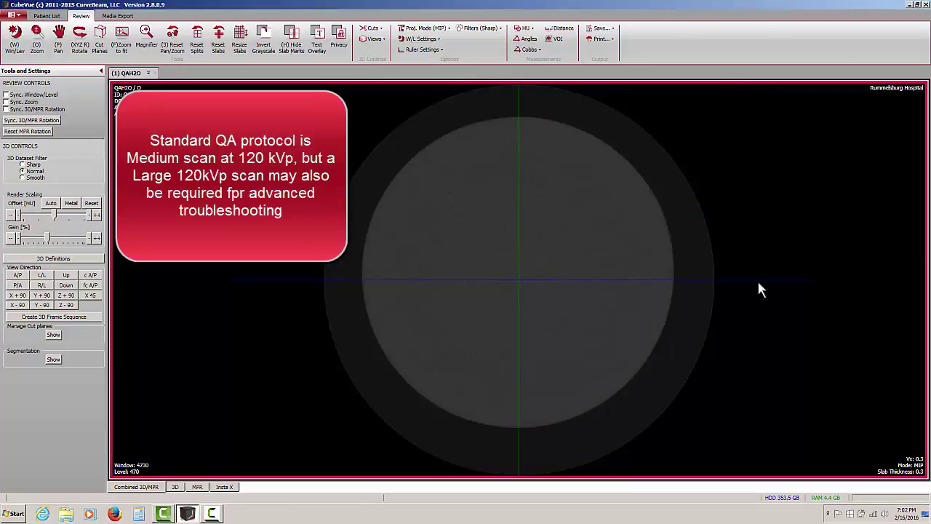
click(527, 29)
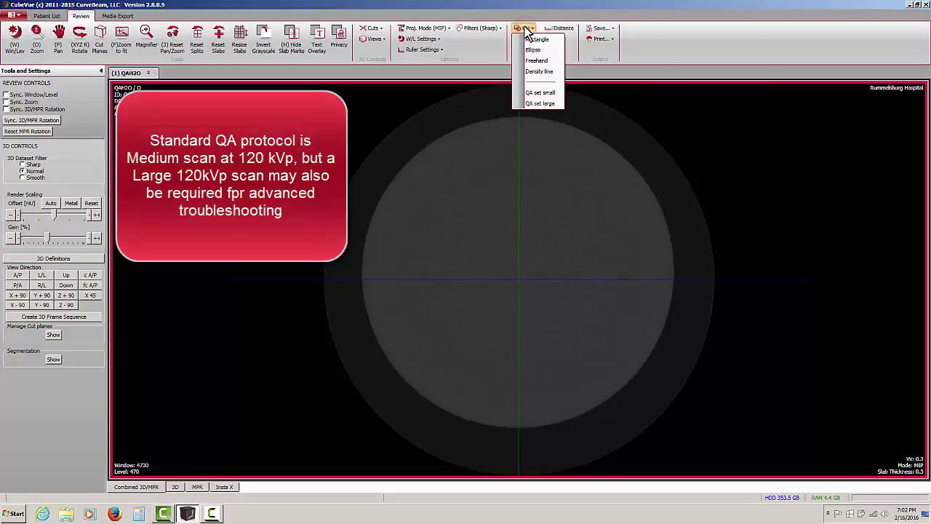
click(539, 104)
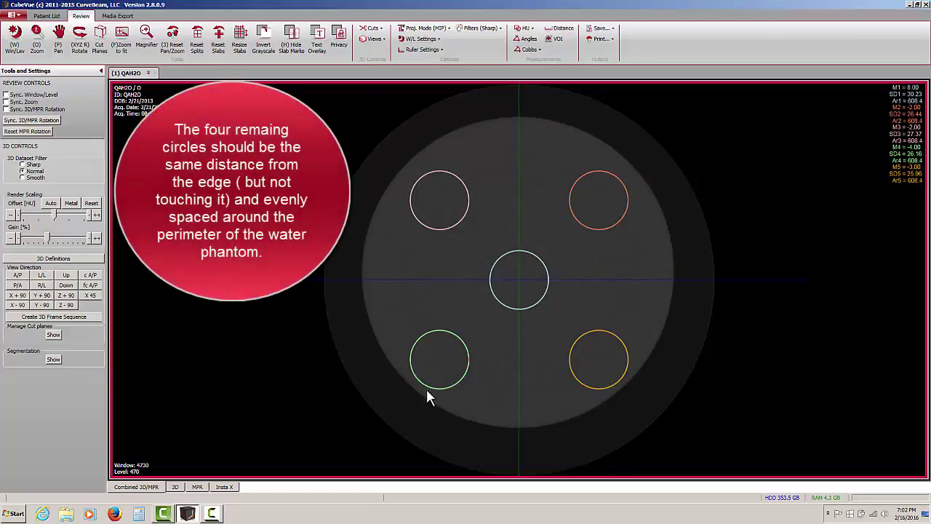
- Move the green and orange ROI circles inward from the water phantom's edge to even out their spacing
drag(424, 393, 427, 384)
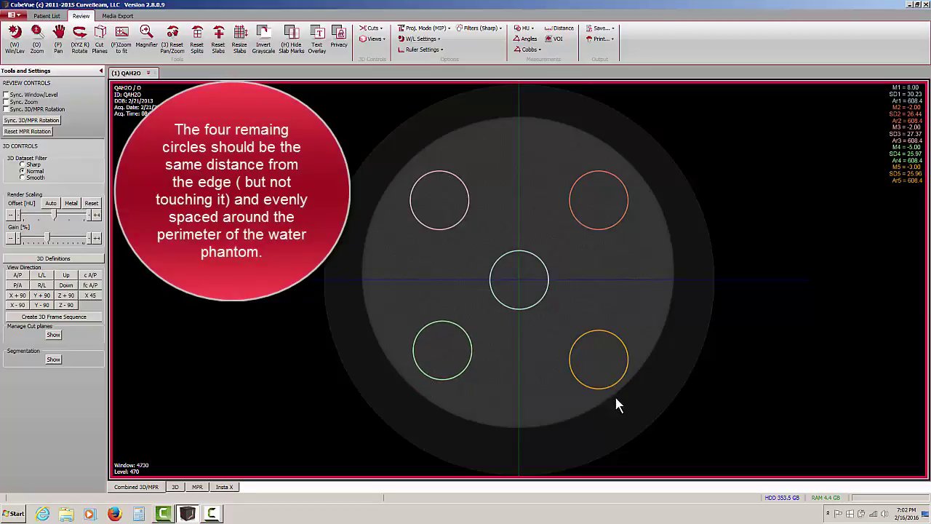
mouse_move(615, 396)
mouse_down()
mouse_move(611, 373)
mouse_move(611, 380)
mouse_up()
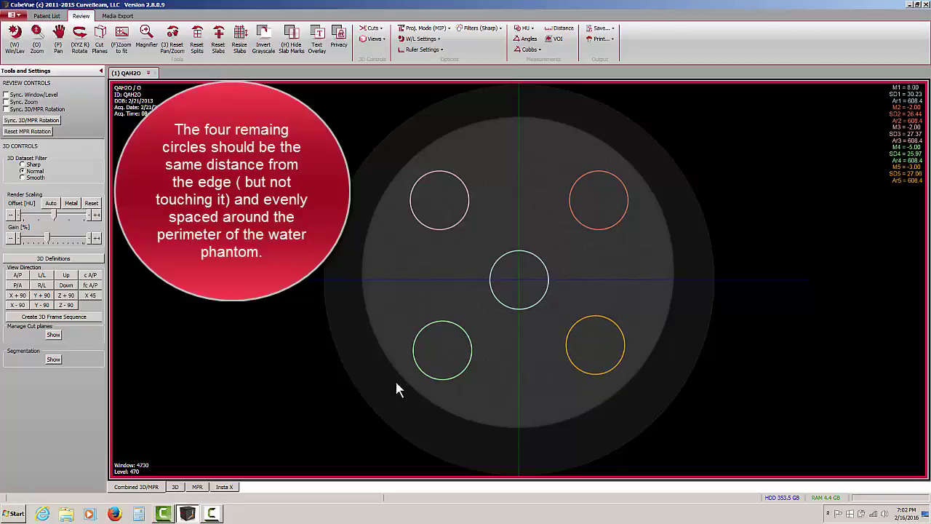